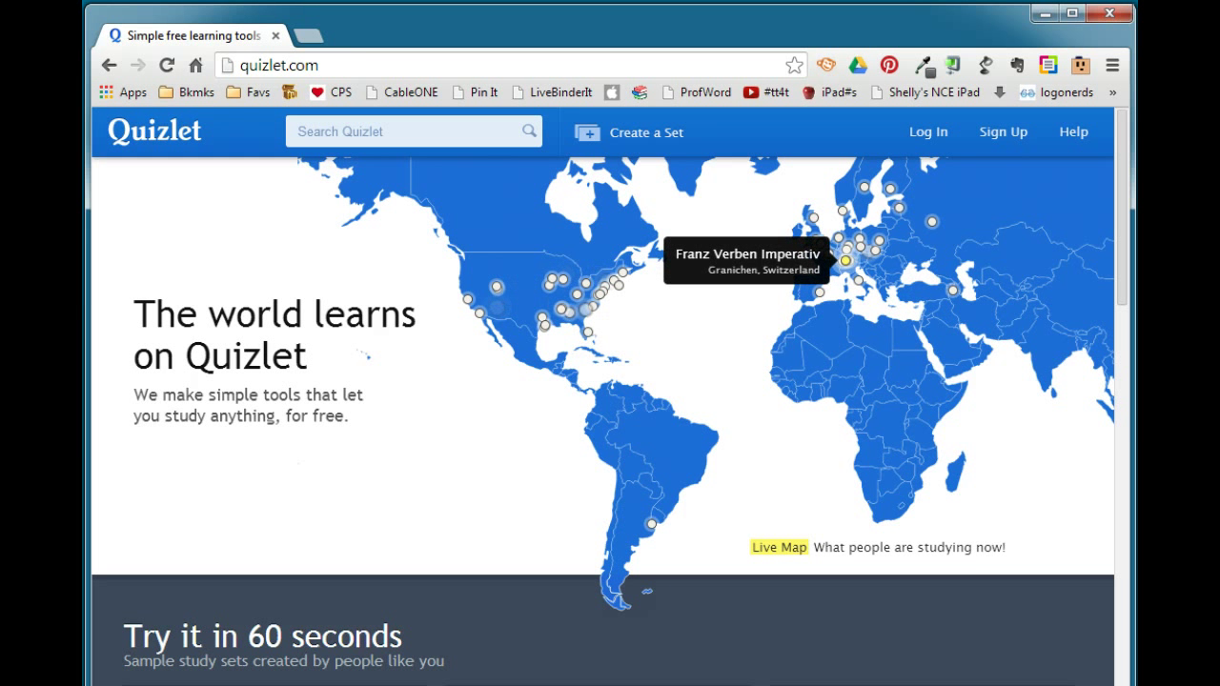
# Sign in to Quizlet with Google to reach the Latest Activity page.
pyautogui.click(998, 143)
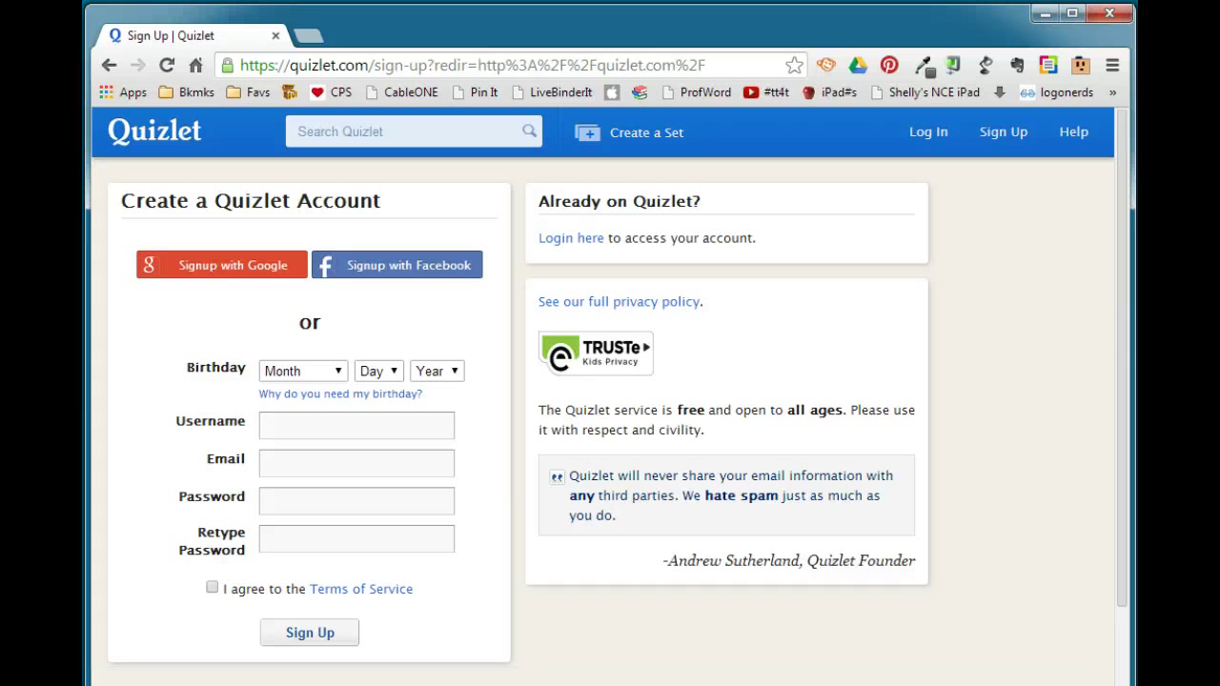
pyautogui.click(833, 387)
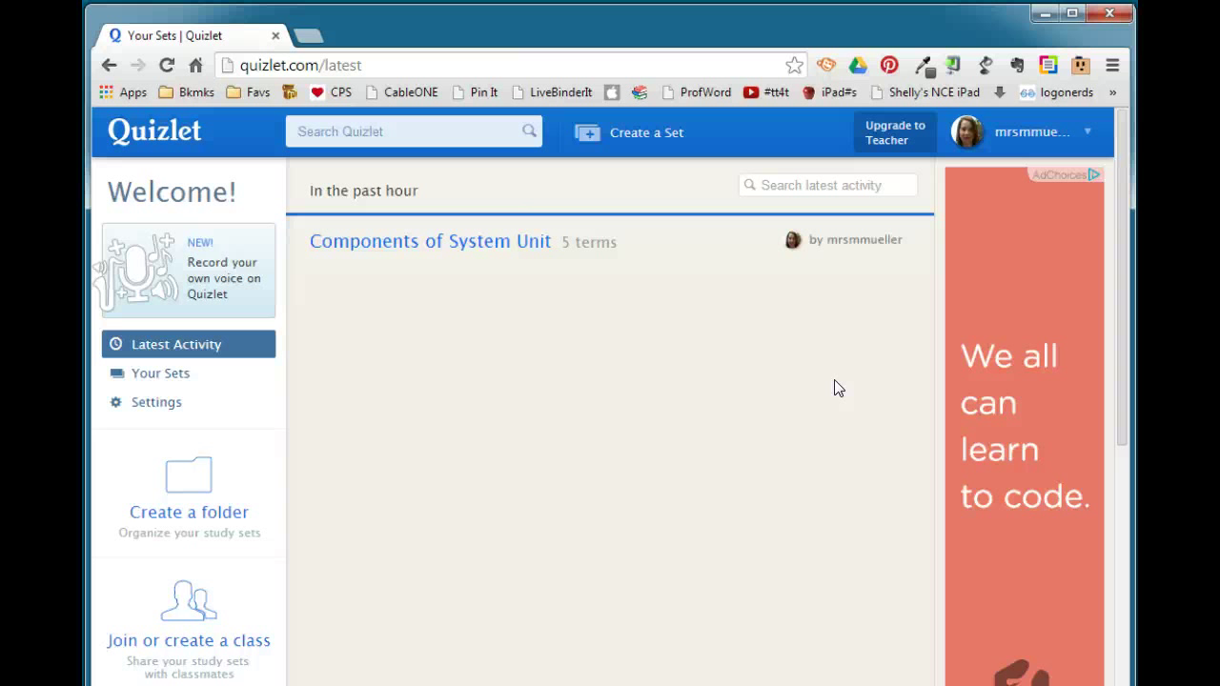
# Create a set titled 'System Unit Part 2', description 'Chapter 4', visible to and editable by just me.
pyautogui.click(637, 136)
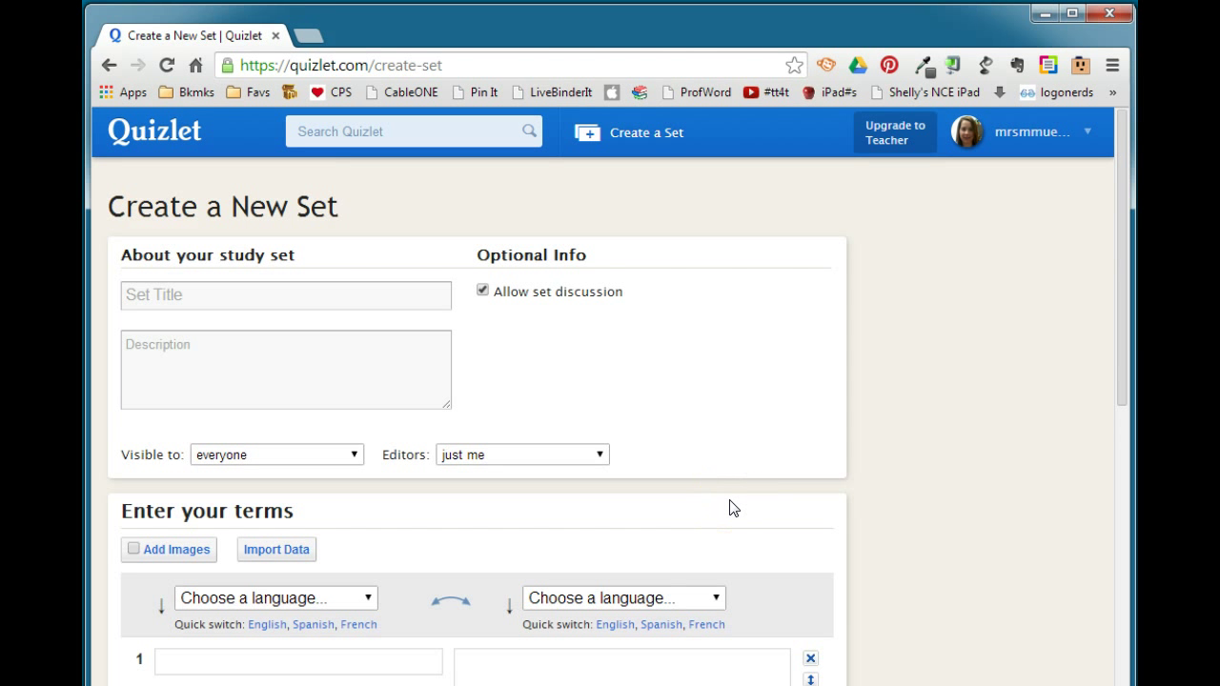
pyautogui.click(721, 496)
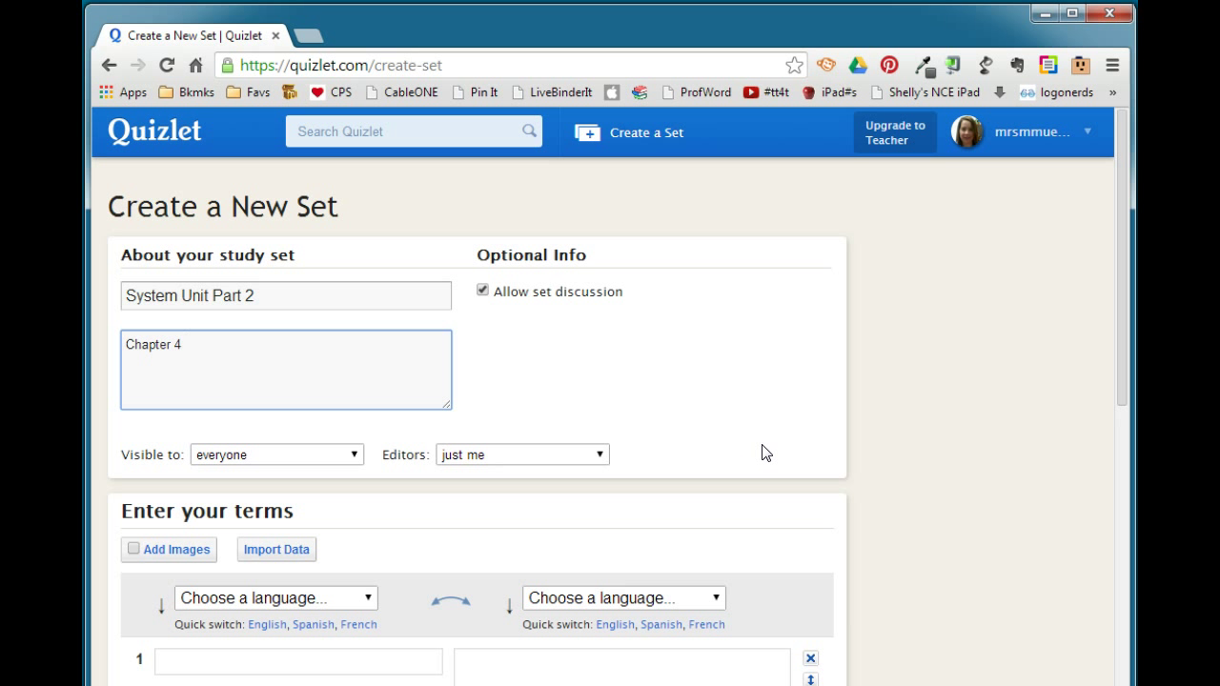
pyautogui.click(332, 455)
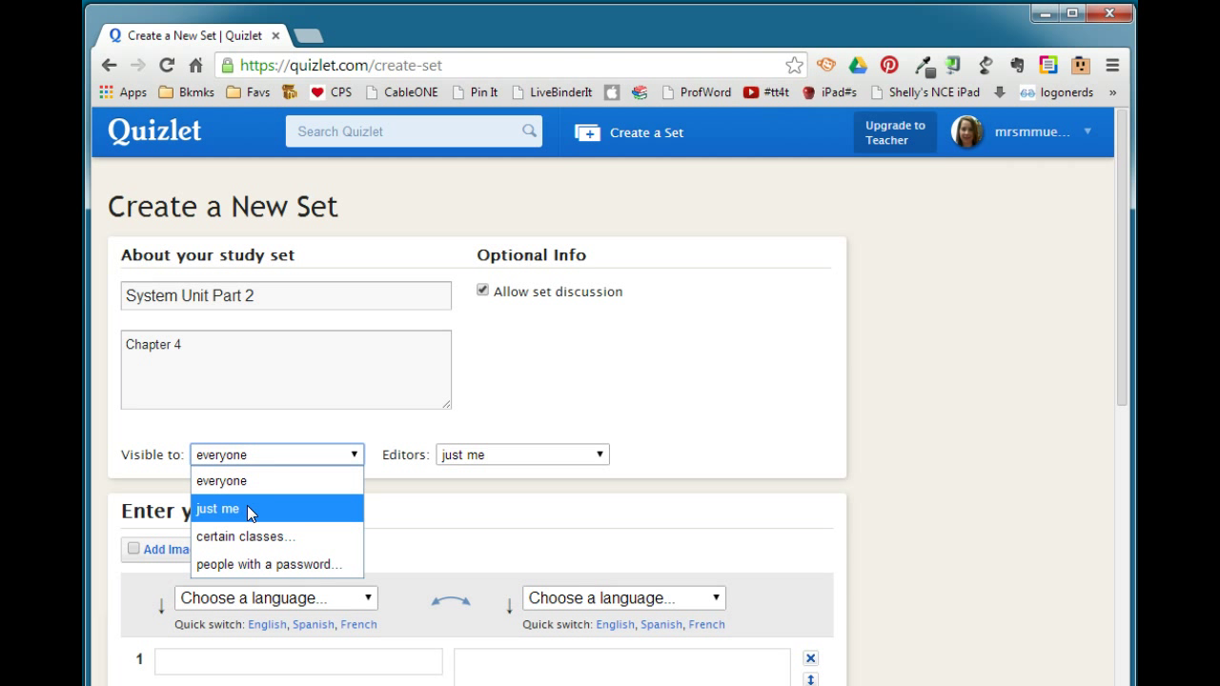
pyautogui.click(265, 456)
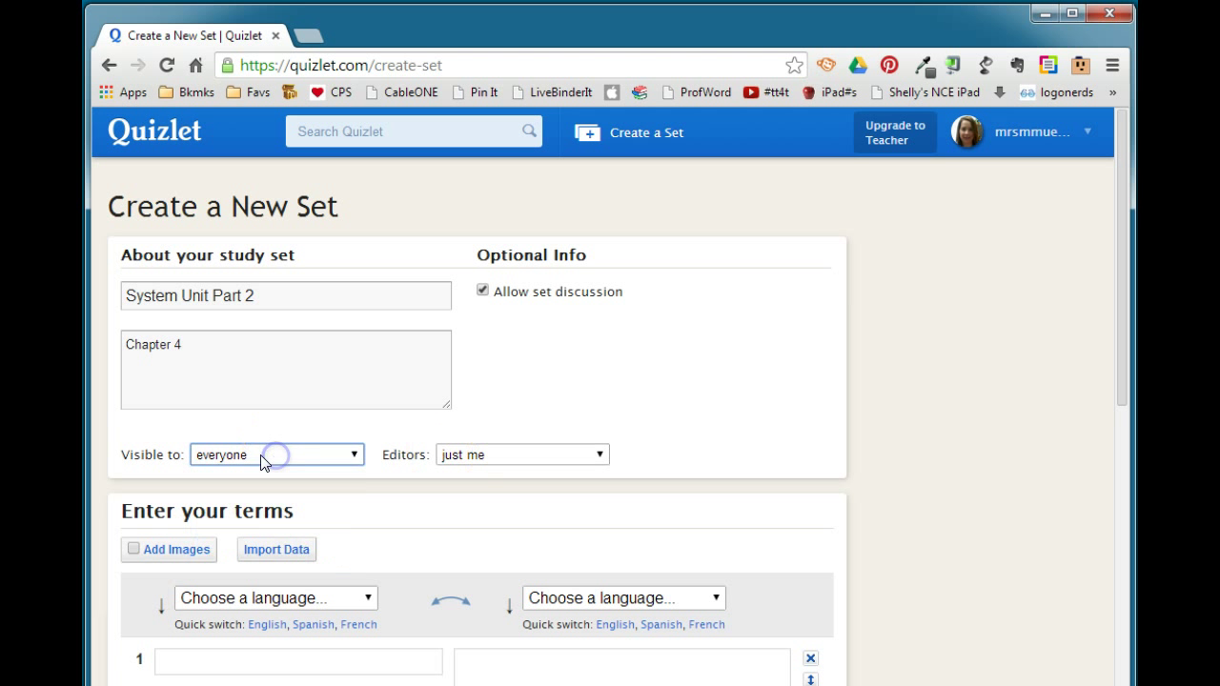
pyautogui.click(528, 454)
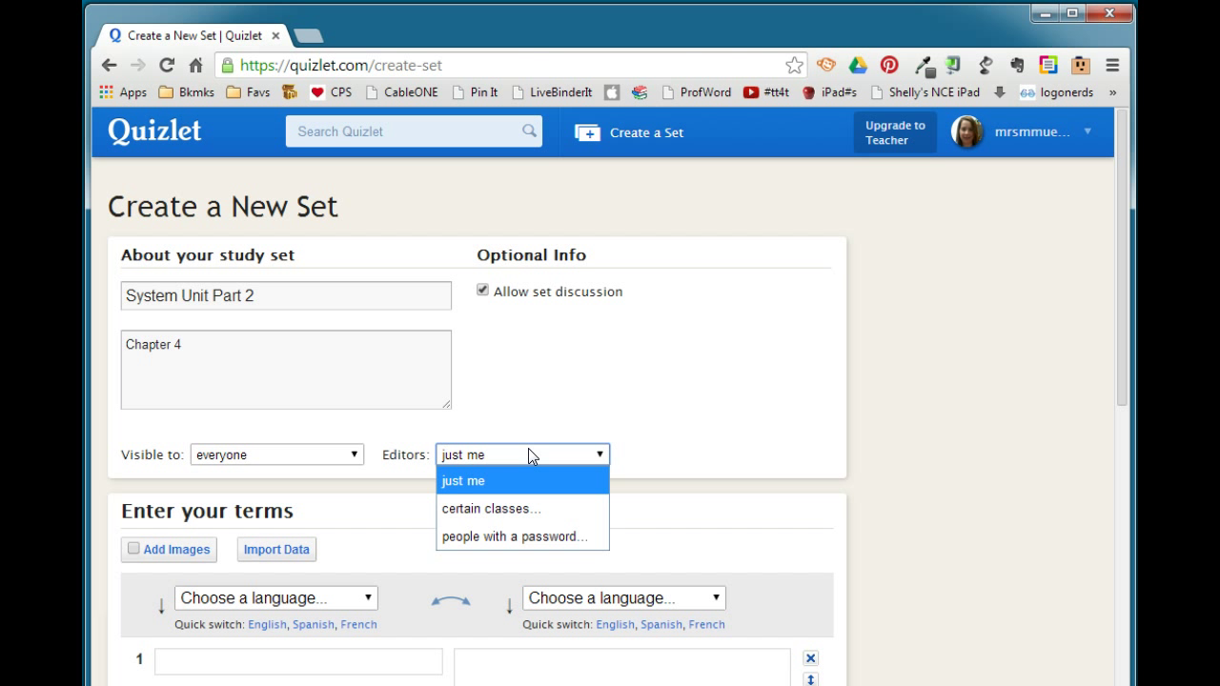
pyautogui.click(528, 454)
pyautogui.click(291, 455)
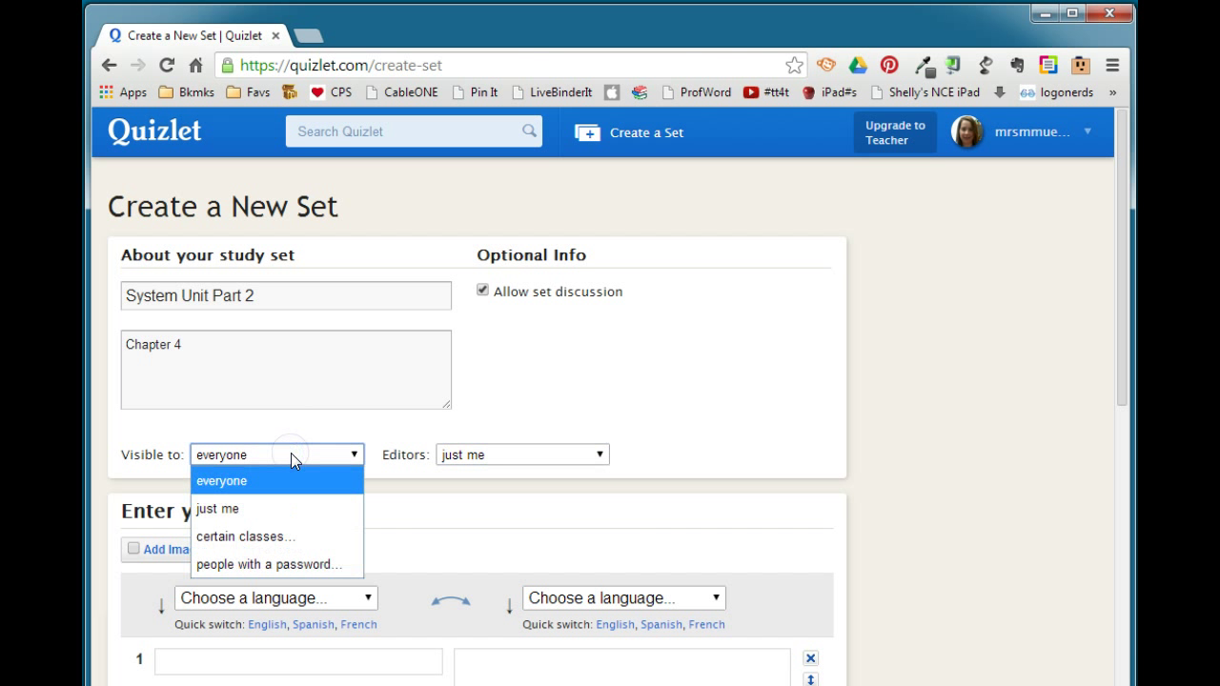
pyautogui.click(272, 507)
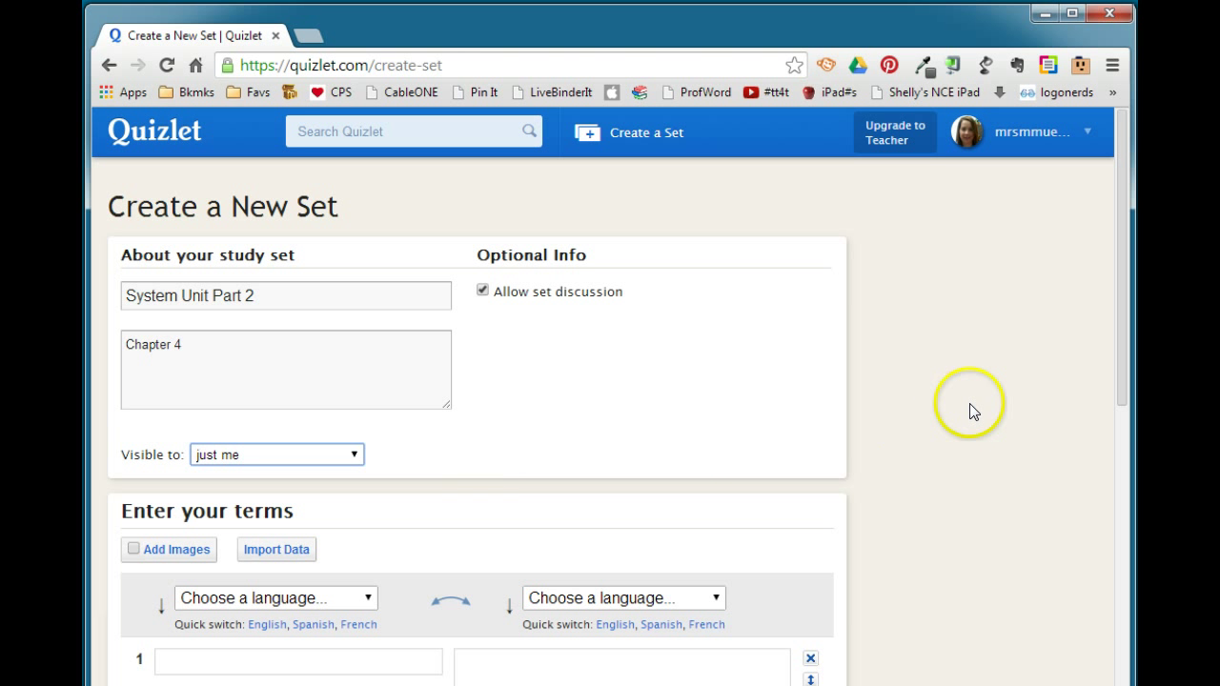
# Choose English as both the term and definition language, then place the cursor in term 1.
pyautogui.scroll(-4, 969, 411)
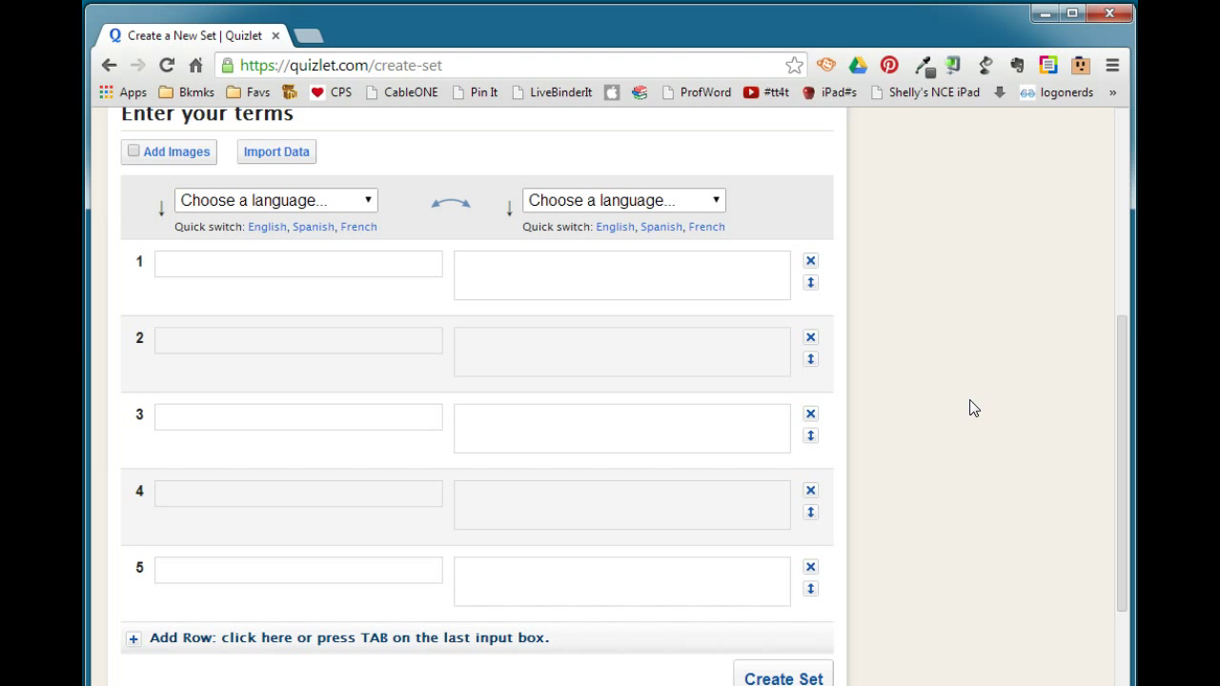
pyautogui.click(335, 204)
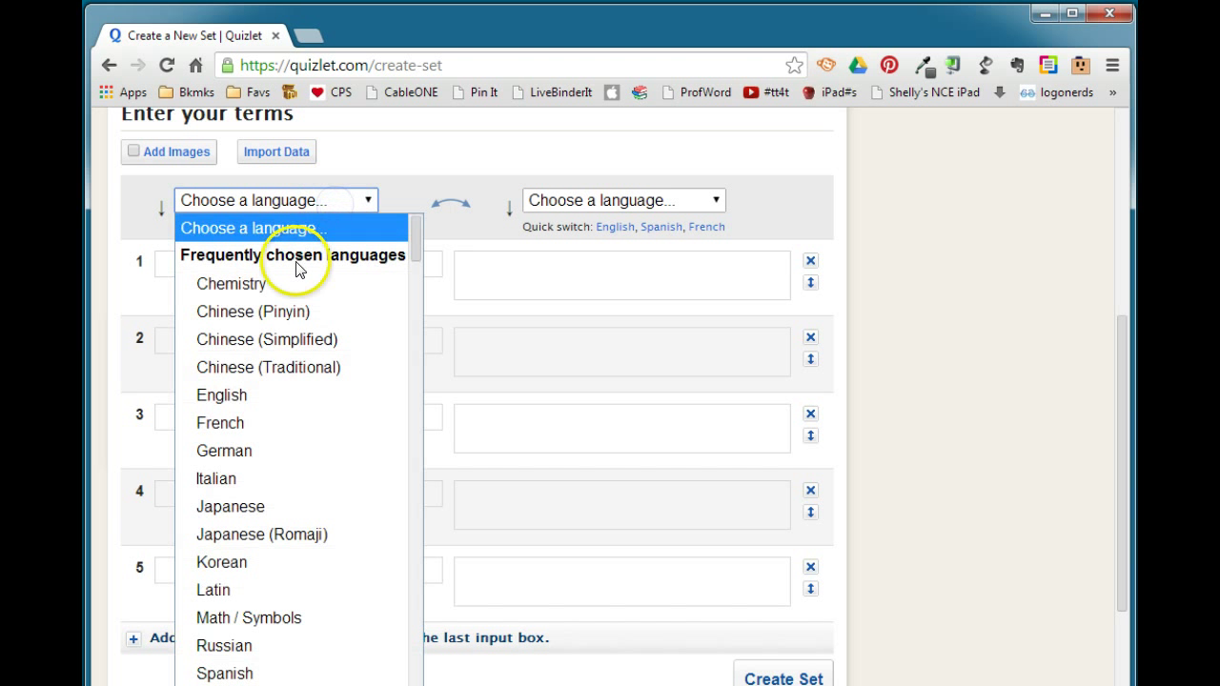
pyautogui.click(286, 395)
pyautogui.click(579, 208)
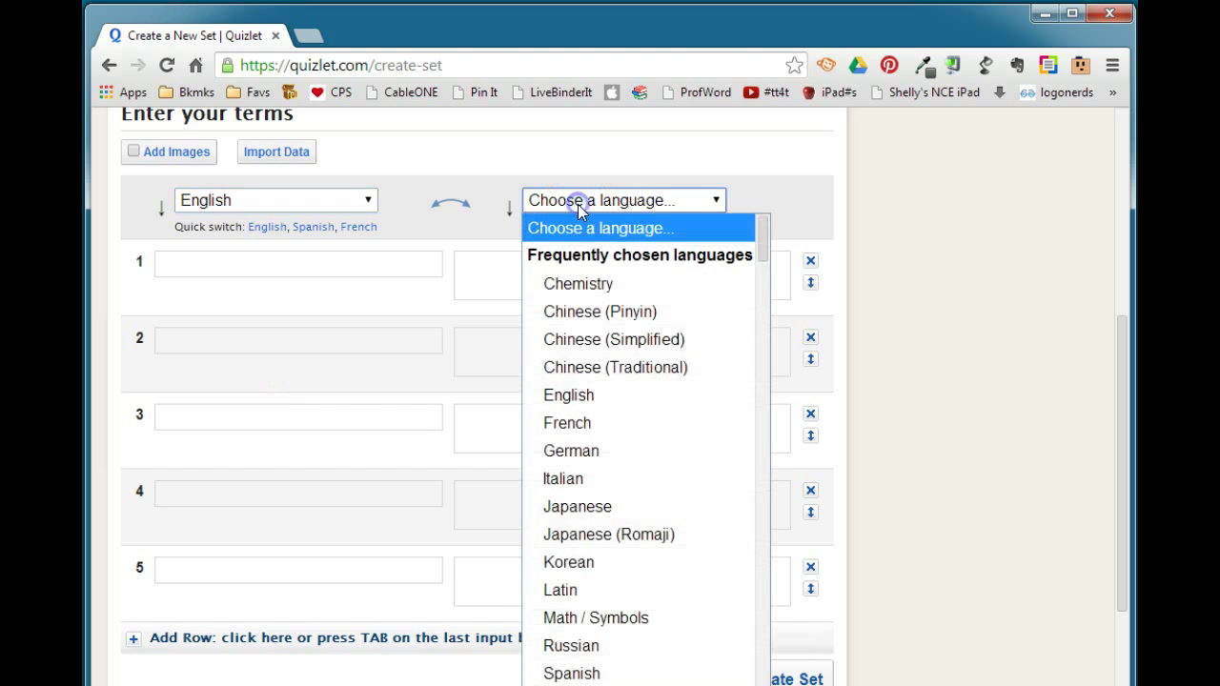
pyautogui.click(574, 394)
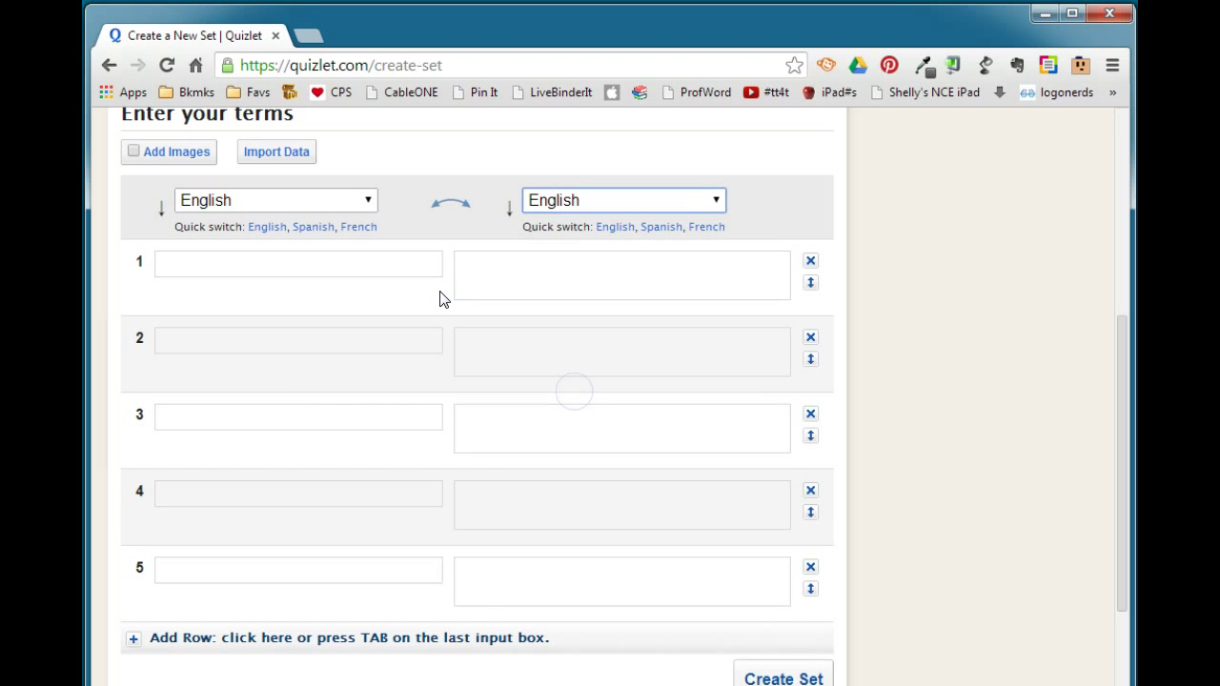
pyautogui.click(353, 267)
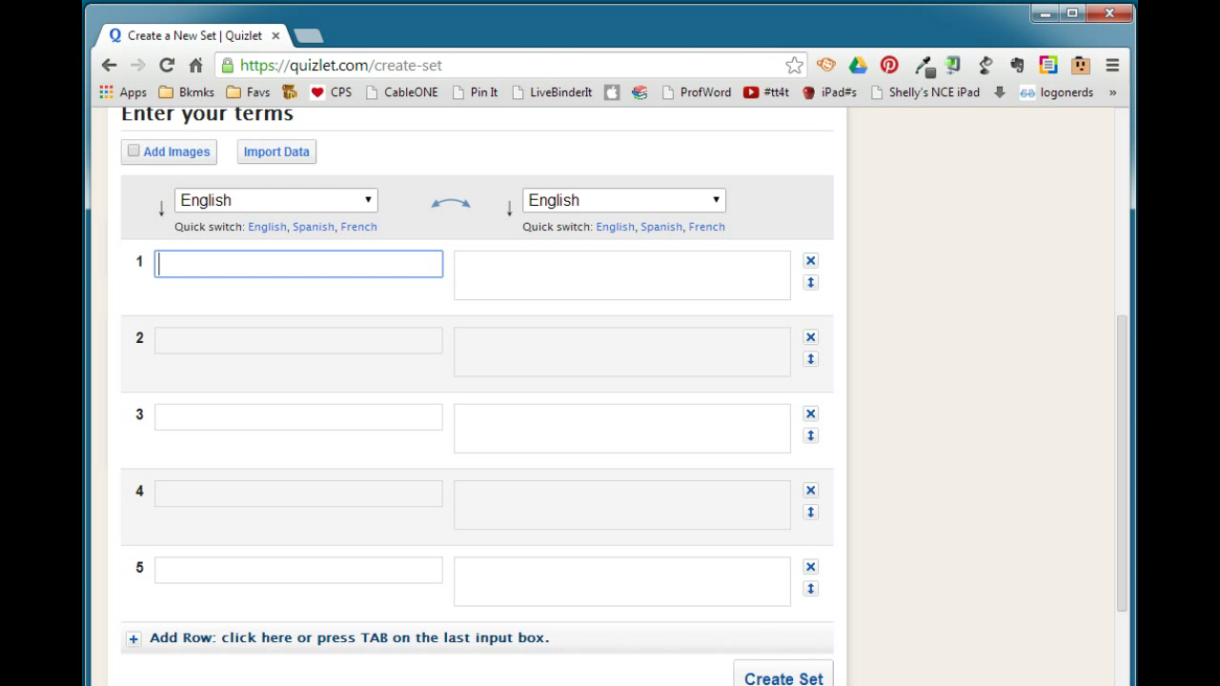
# Paste Motherboard as term 1, dismiss its suggested definitions, and move to its definition field.
pyautogui.write('Motherboard')
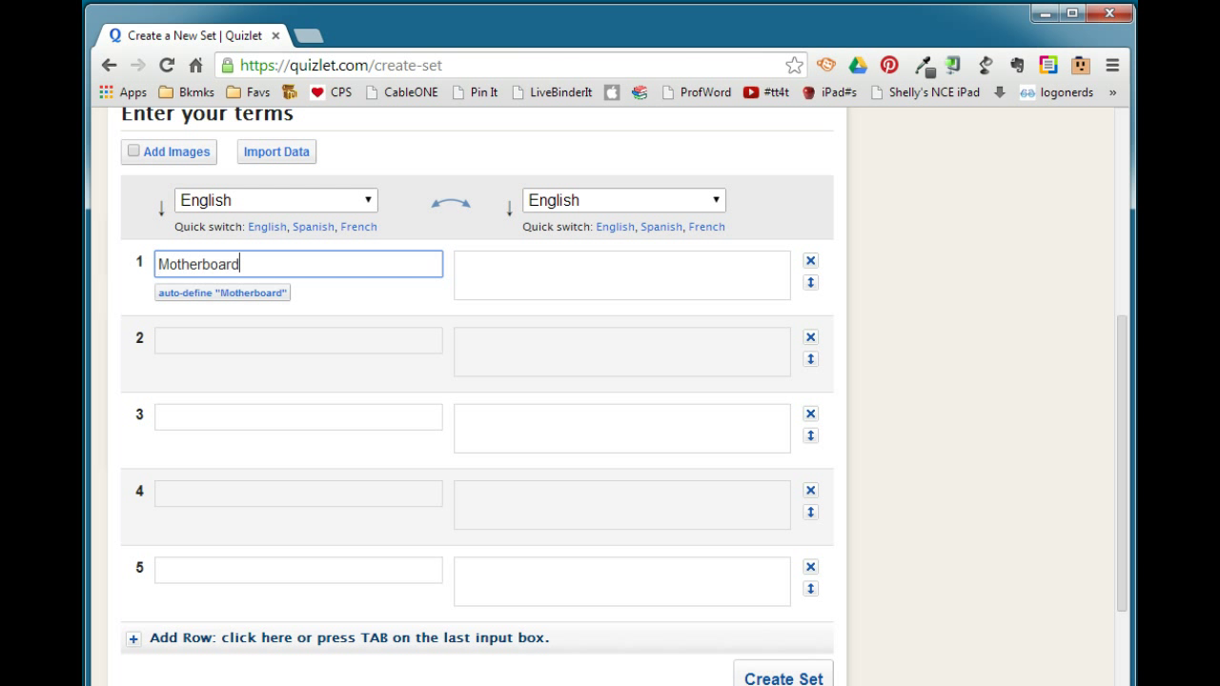
pyautogui.click(247, 293)
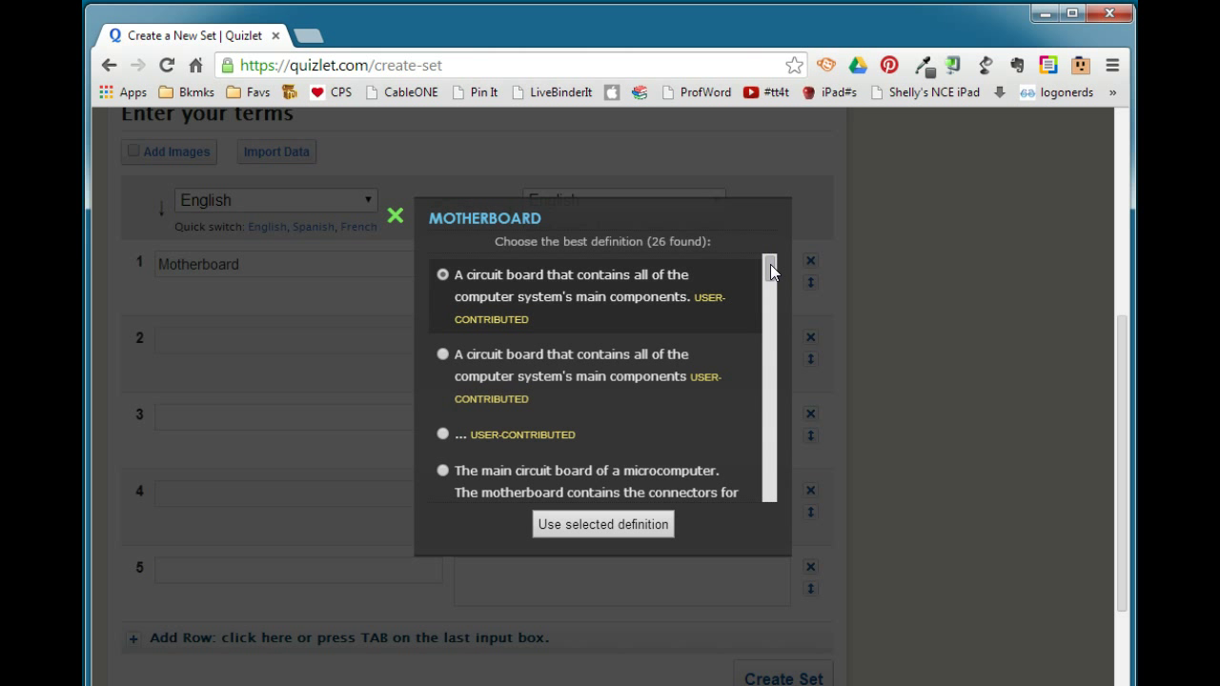
pyautogui.moveTo(770, 264); pyautogui.dragTo(768, 336)
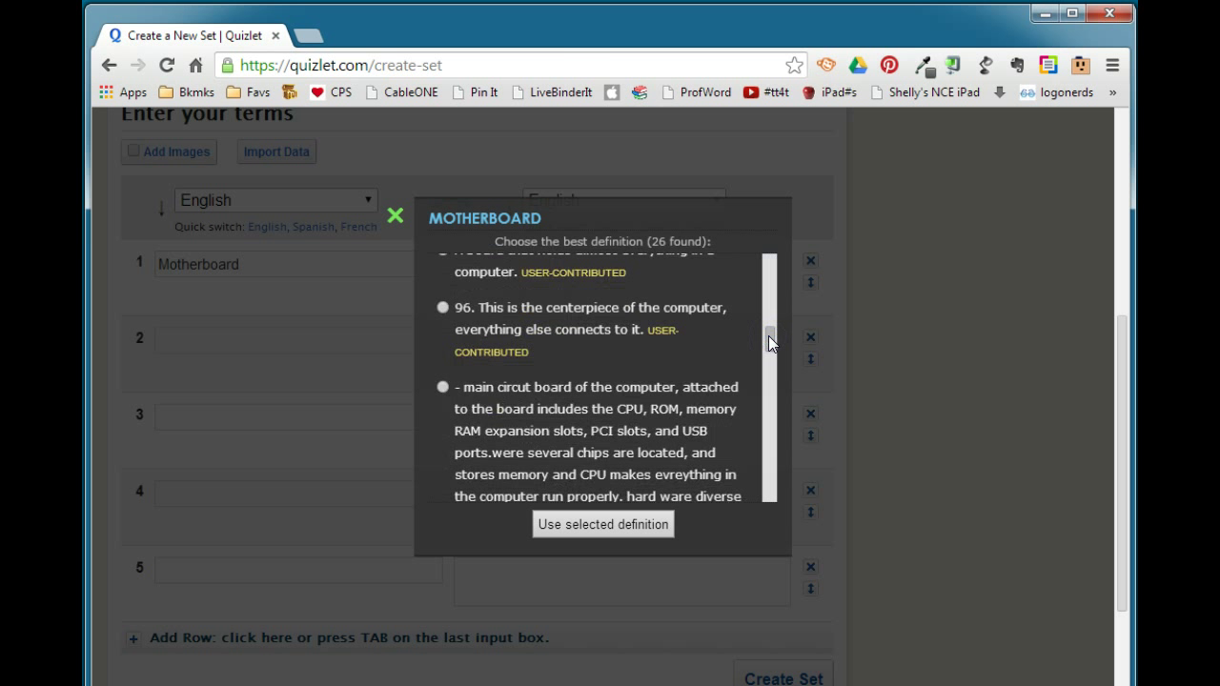
pyautogui.click(396, 222)
pyautogui.click(509, 289)
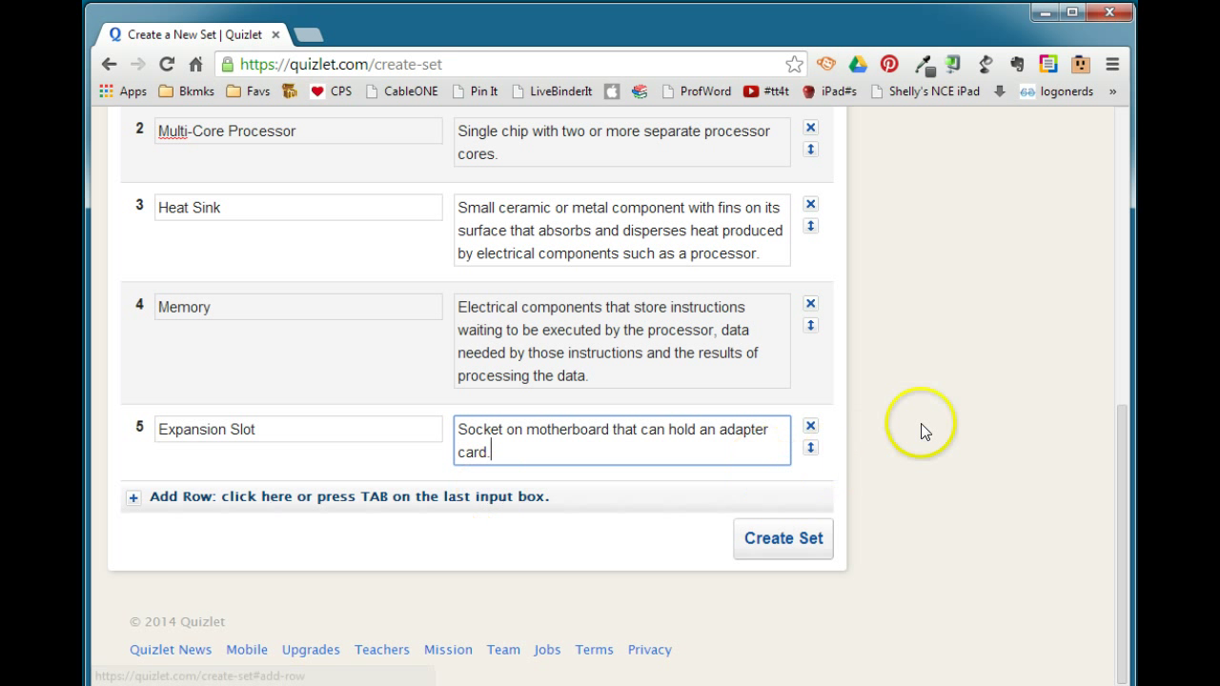
# Move Multi-Core Processor above Motherboard into first place and create the set.
pyautogui.moveTo(1121, 453); pyautogui.dragTo(1122, 314)
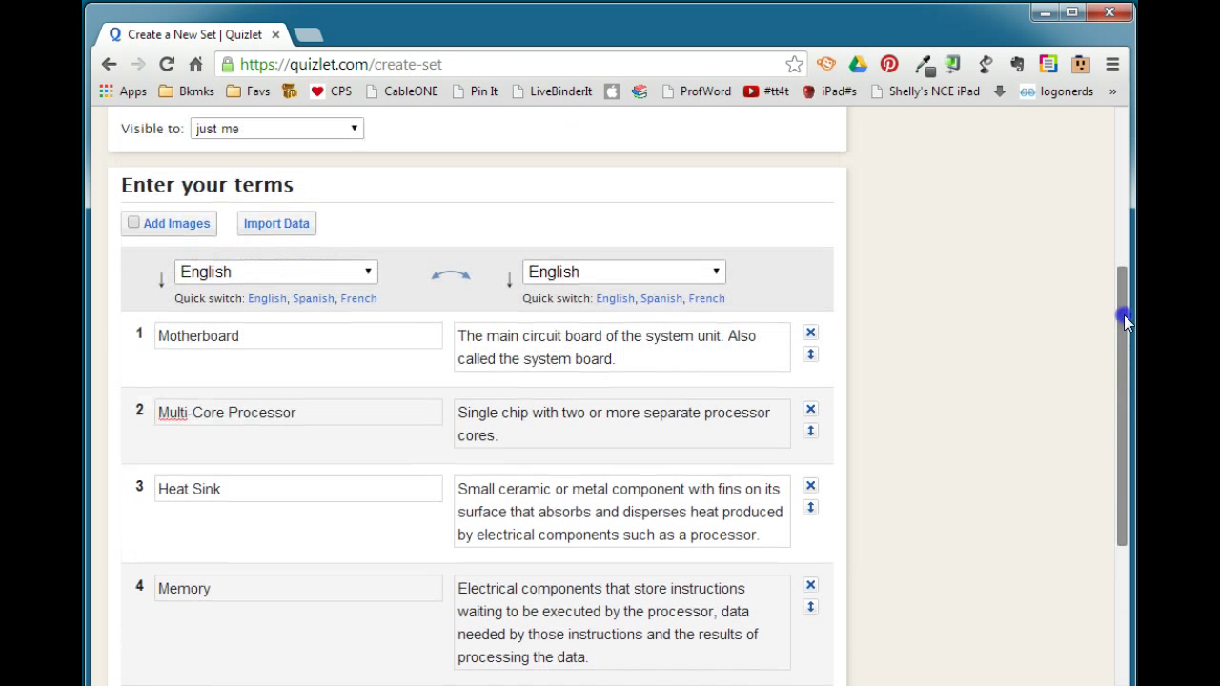
pyautogui.click(808, 429)
pyautogui.moveTo(808, 430); pyautogui.dragTo(807, 345)
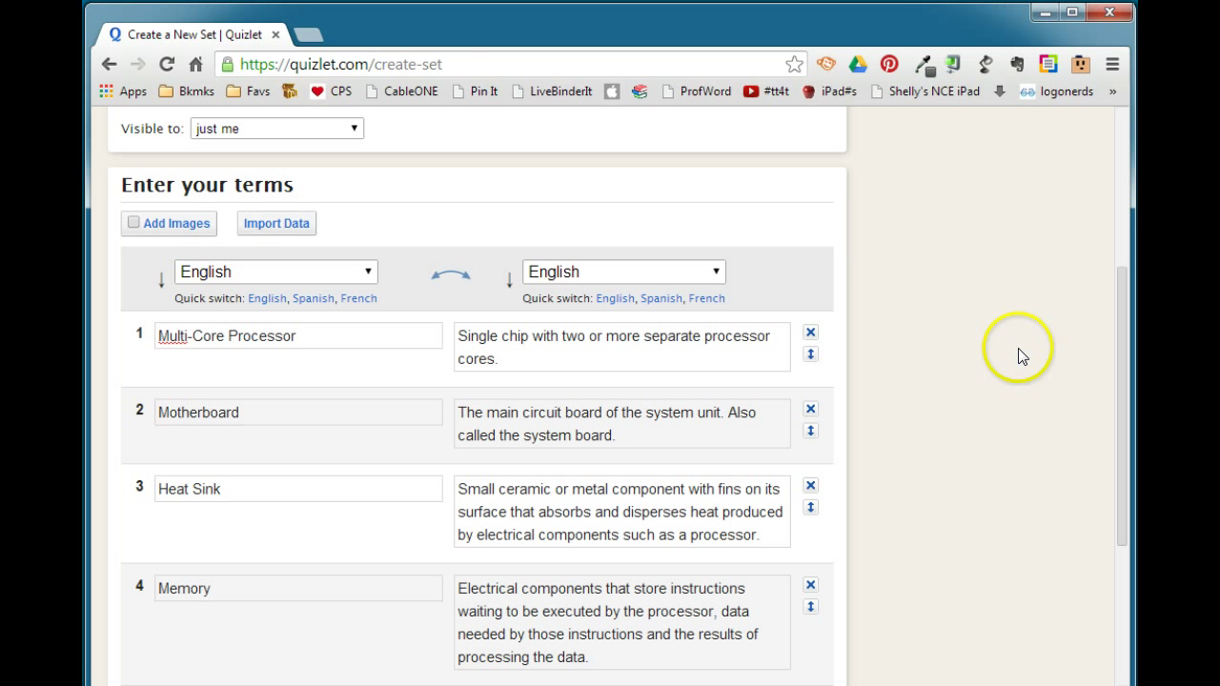
pyautogui.scroll(-3, 1021, 357)
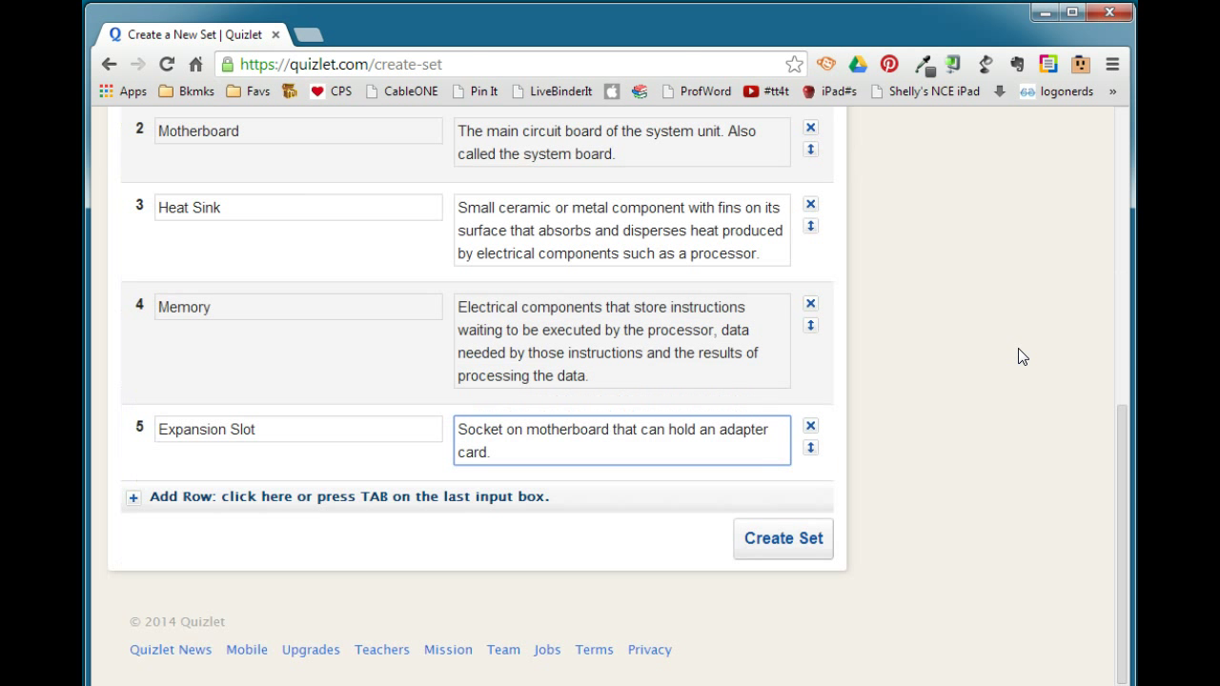
pyautogui.click(791, 548)
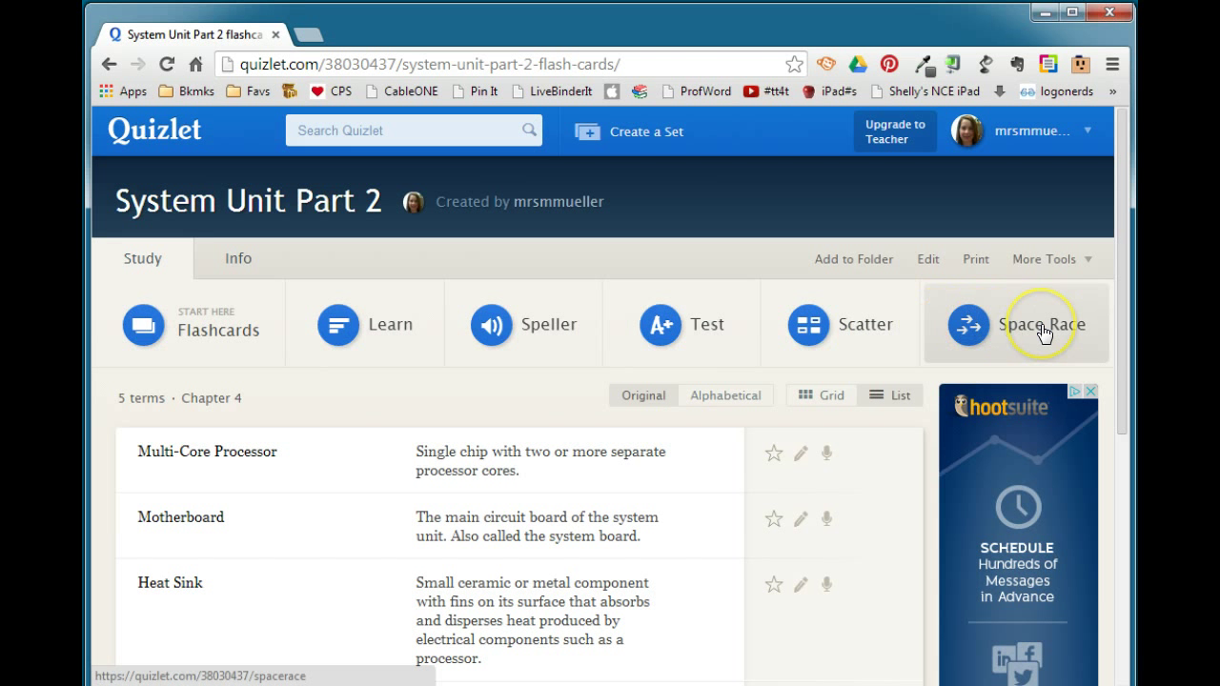
# Edit and confirm the Multi-Core Processor term in place, then open the full set editor.
pyautogui.click(217, 350)
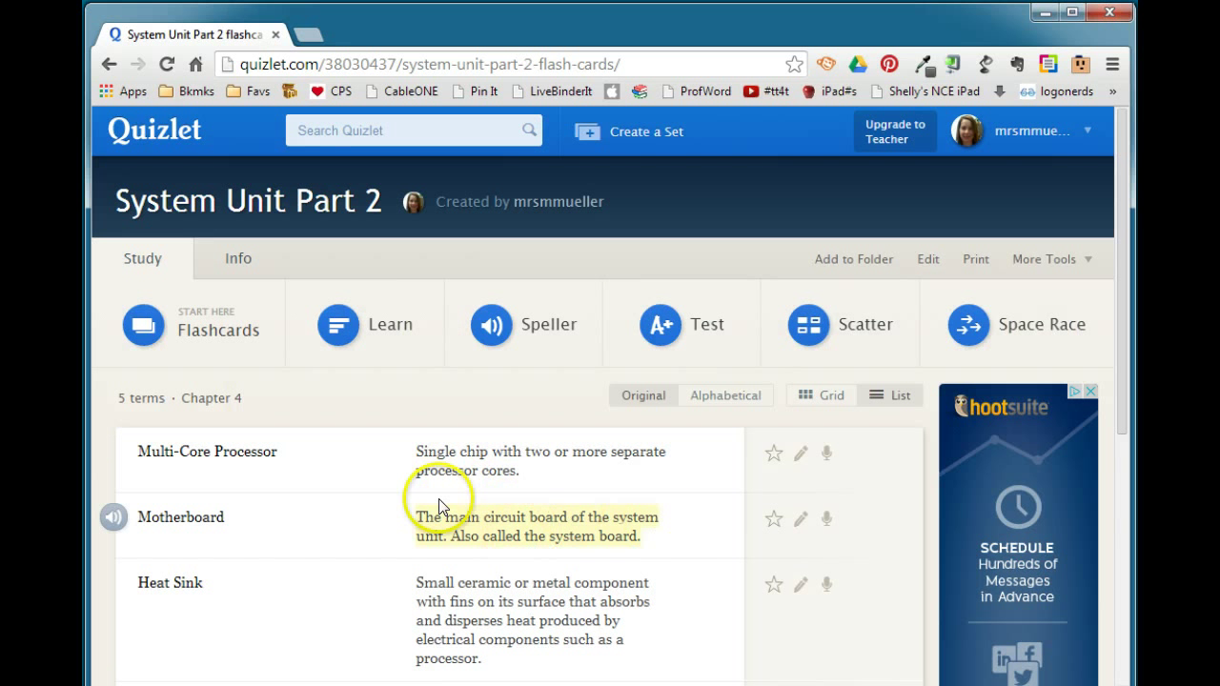
pyautogui.click(801, 456)
pyautogui.click(275, 459)
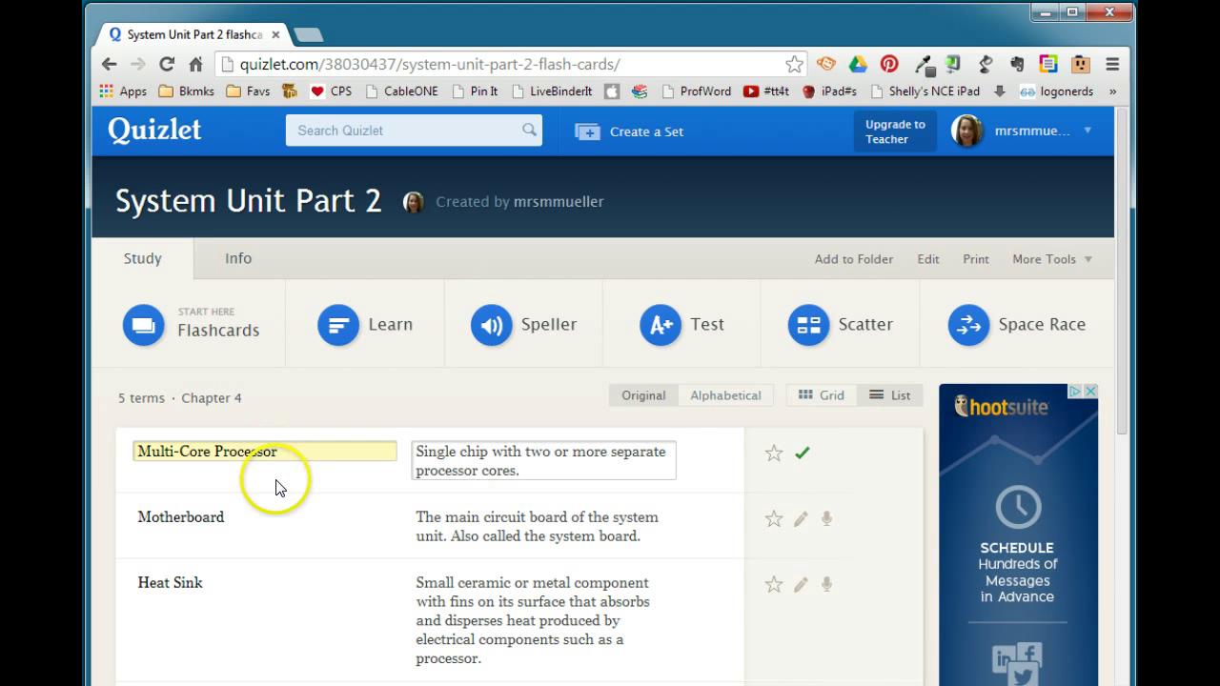
pyautogui.click(801, 455)
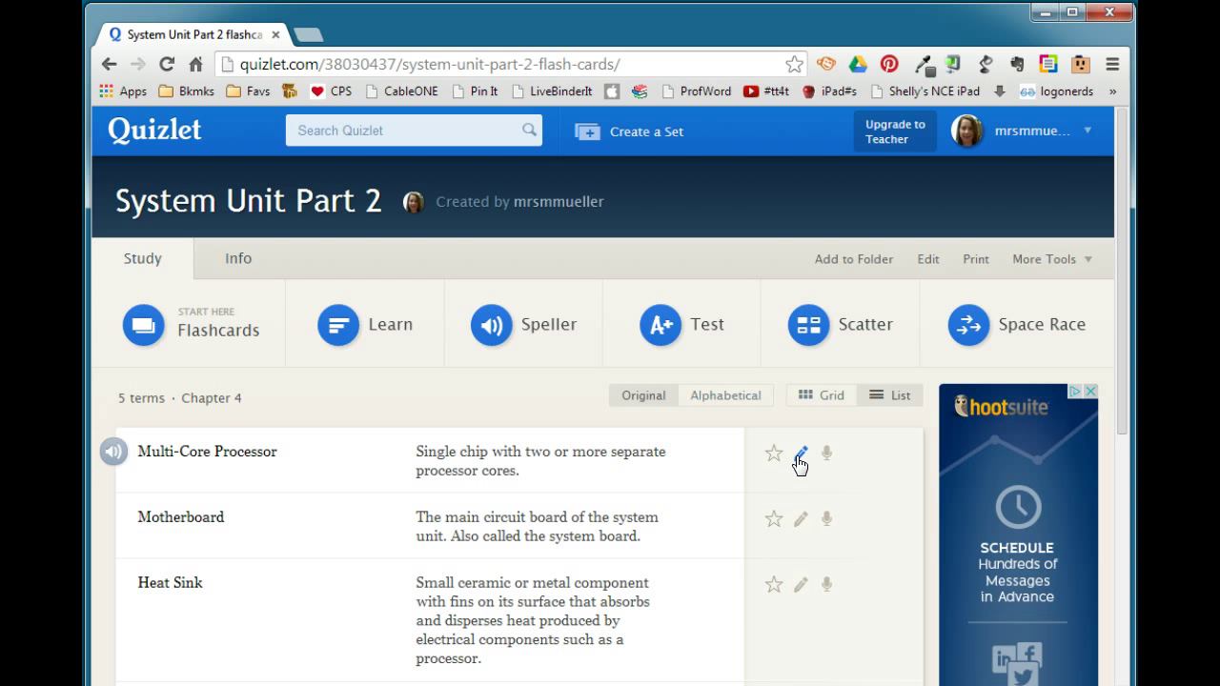
pyautogui.click(924, 258)
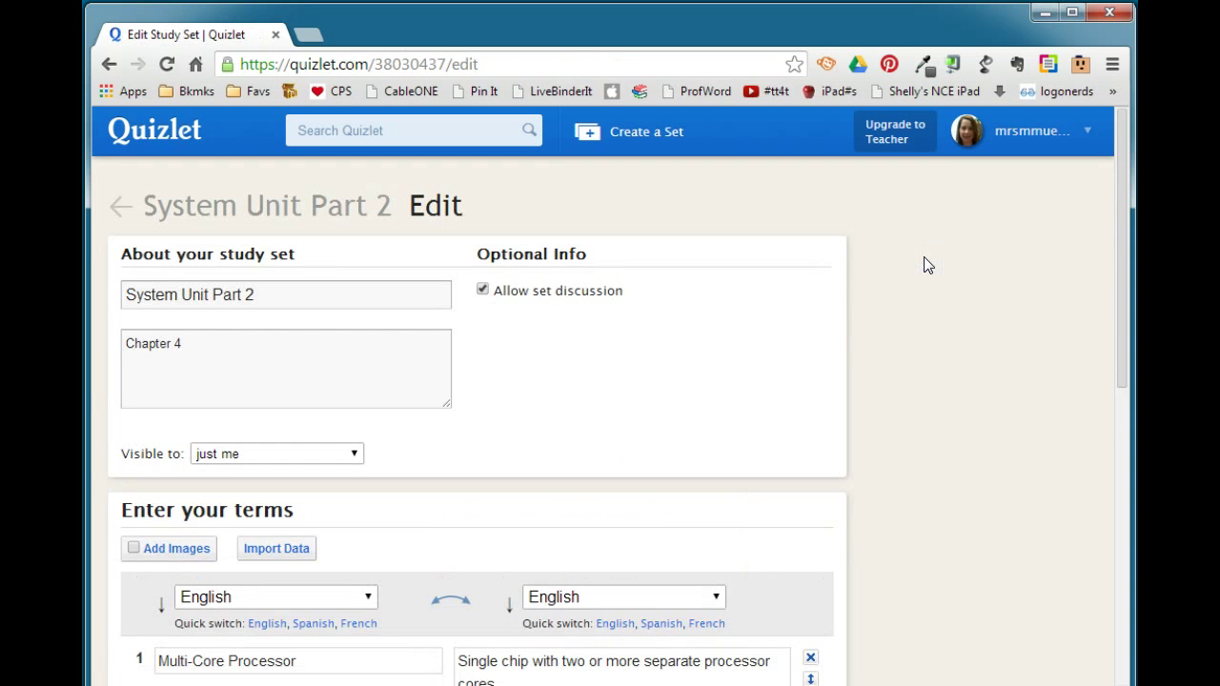
# Save the System Unit Part 2 set with all five terms and definitions.
pyautogui.moveTo(1118, 203); pyautogui.dragTo(1109, 495)
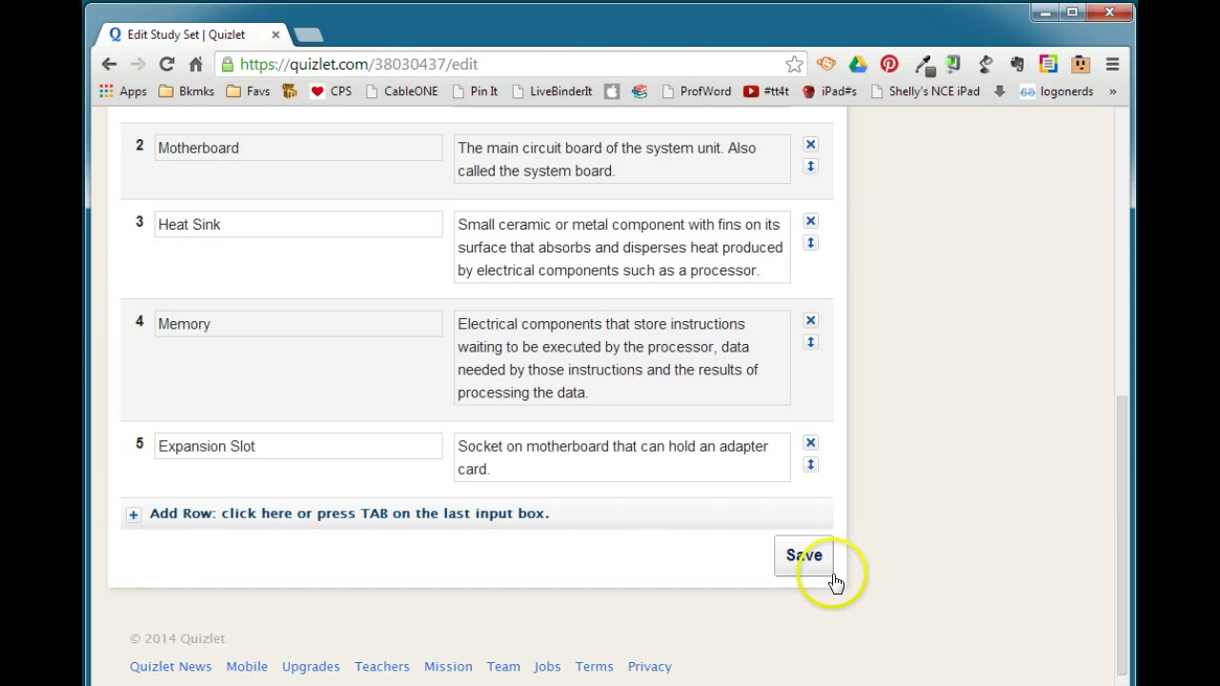
pyautogui.click(804, 556)
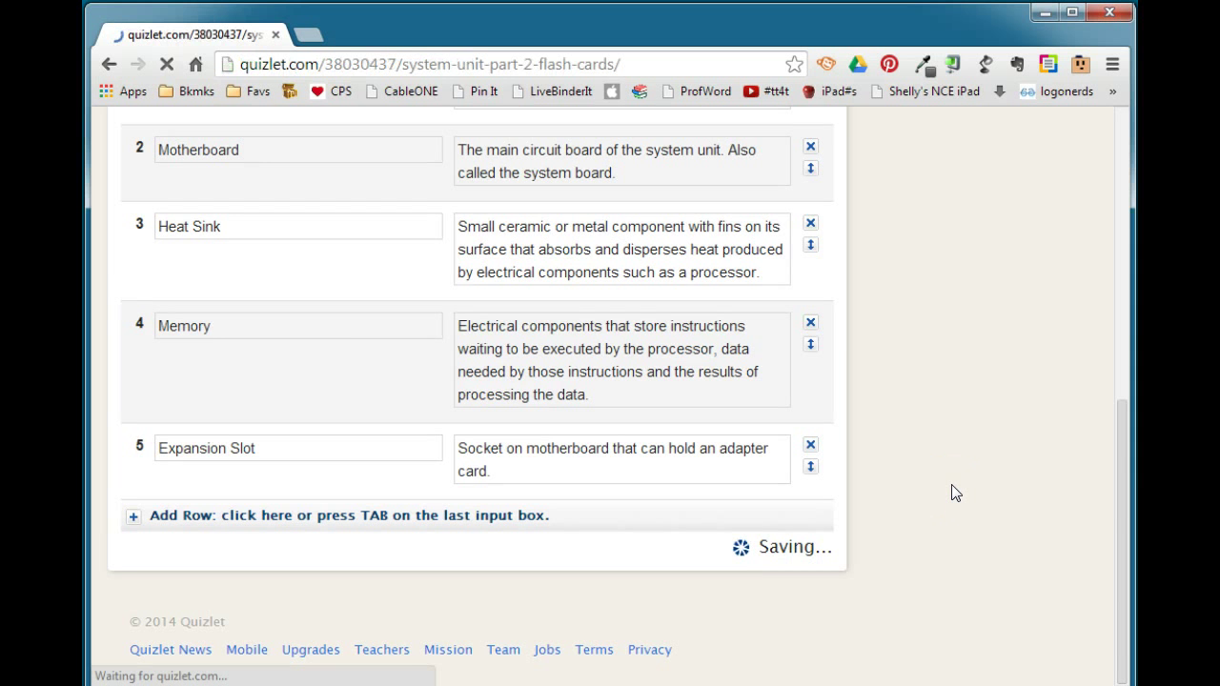